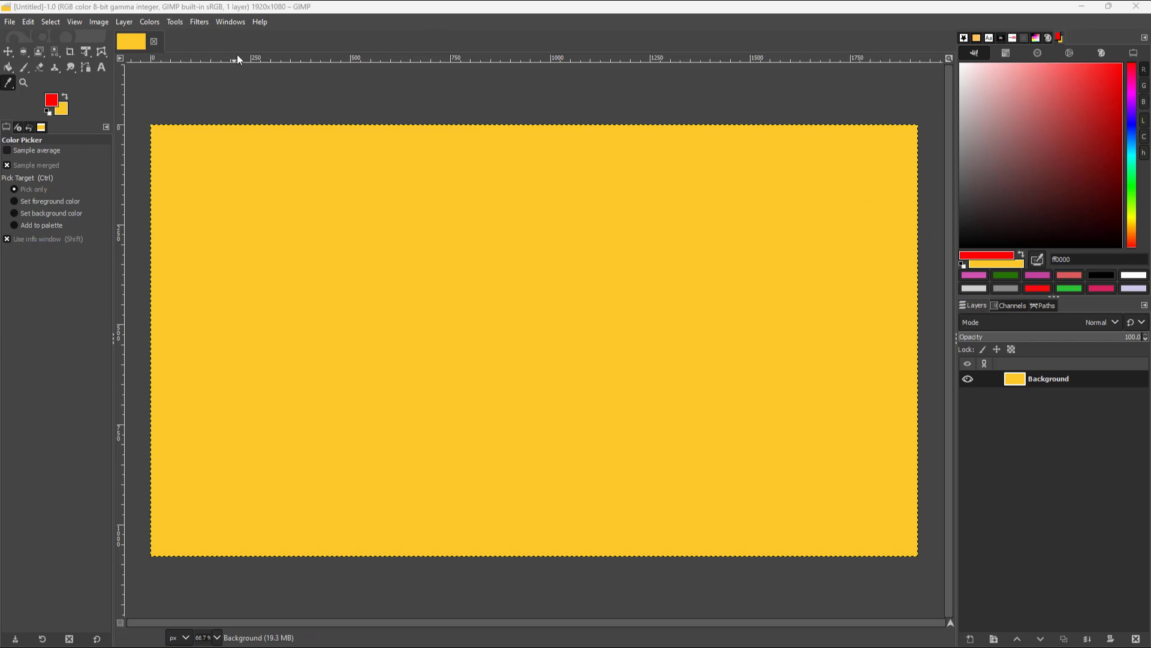
Step: Show the Windows > Dockable Dialogs submenu over the yellow canvas
{"action": "left_click", "coordinate": [230, 23]}
{"action": "mouse_move", "coordinate": [246, 54]}
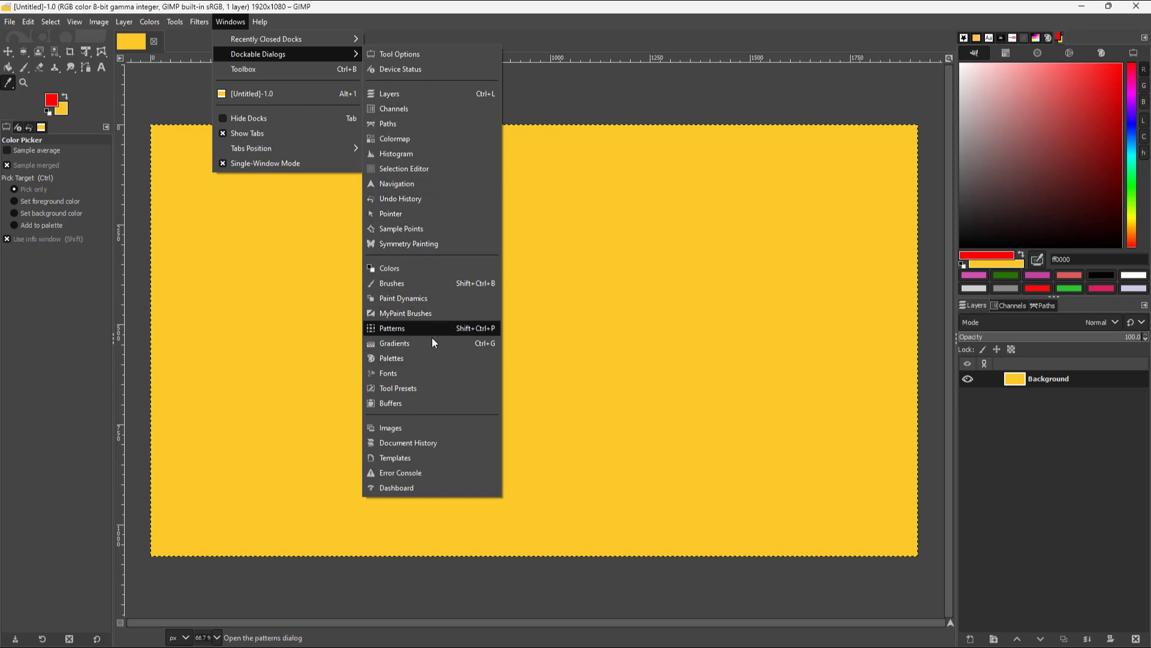
Step: Pick the Tango Icon Theme palette from the Palettes list and view its swatches in the Palette Editor
{"action": "left_click", "coordinate": [433, 361]}
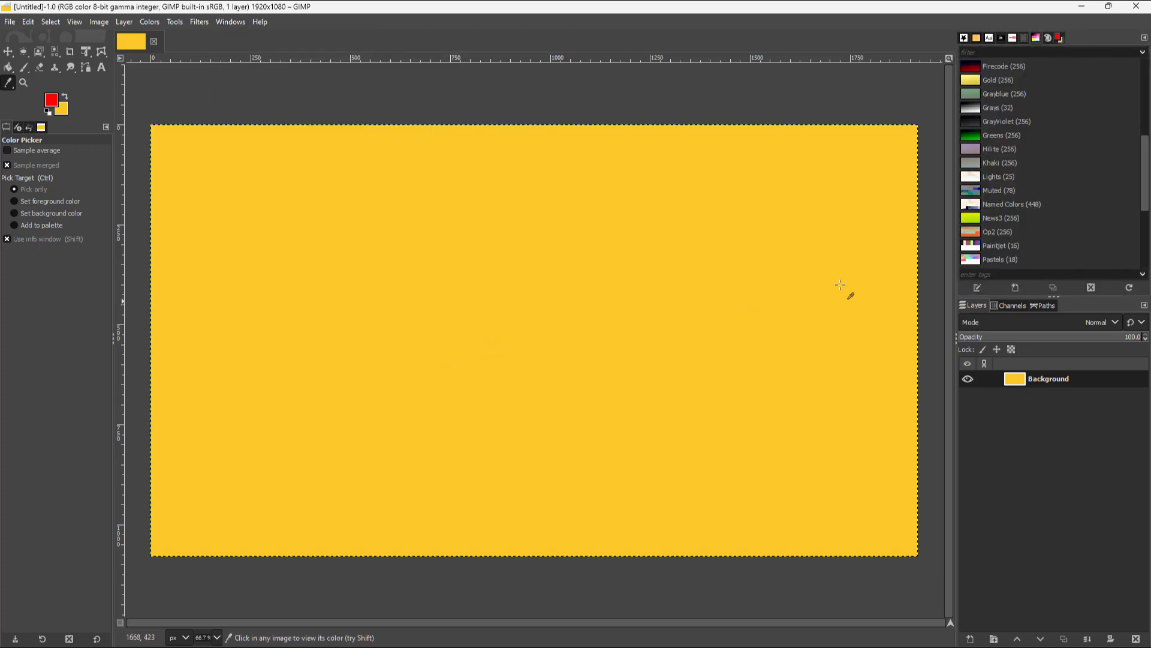
{"action": "scroll", "coordinate": [1046, 177], "scroll_direction": "up", "scroll_amount": 3}
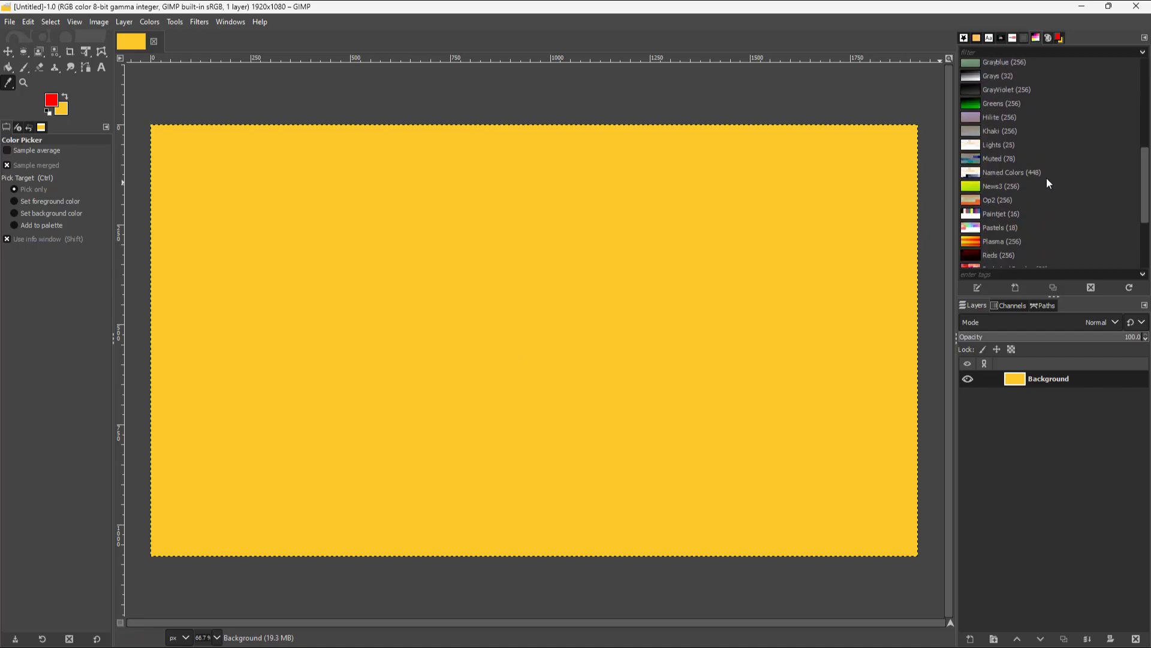
{"action": "scroll", "coordinate": [1046, 178], "scroll_direction": "down", "scroll_amount": 10}
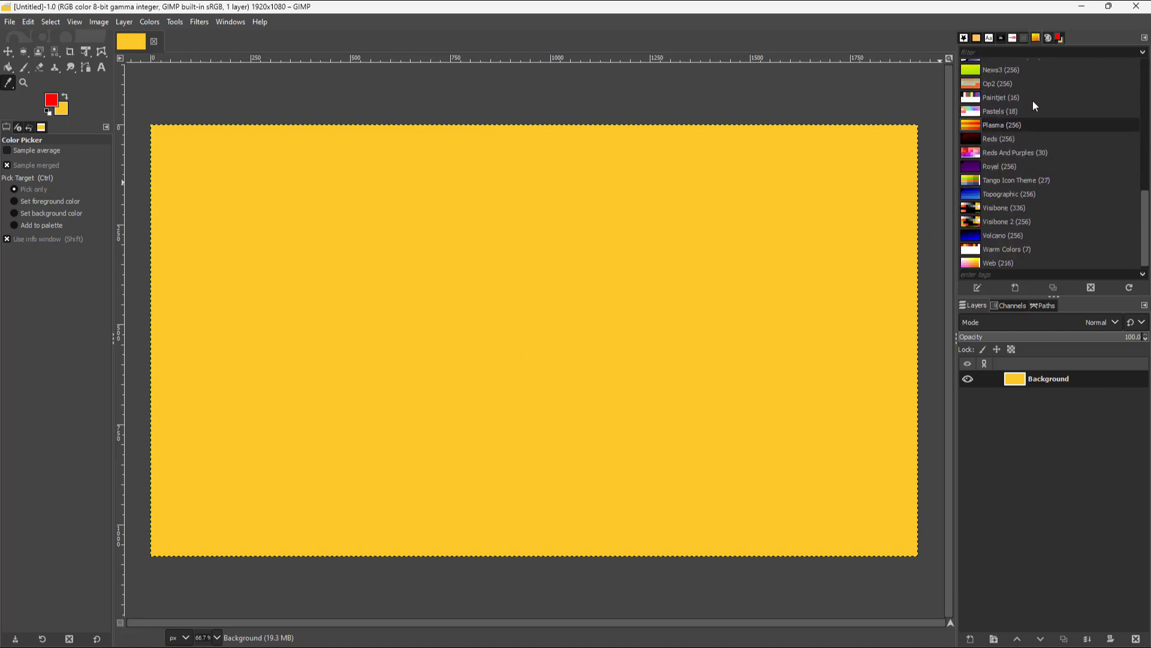
{"action": "left_click", "coordinate": [1046, 38]}
{"action": "left_click", "coordinate": [1034, 39]}
{"action": "left_click", "coordinate": [977, 179]}
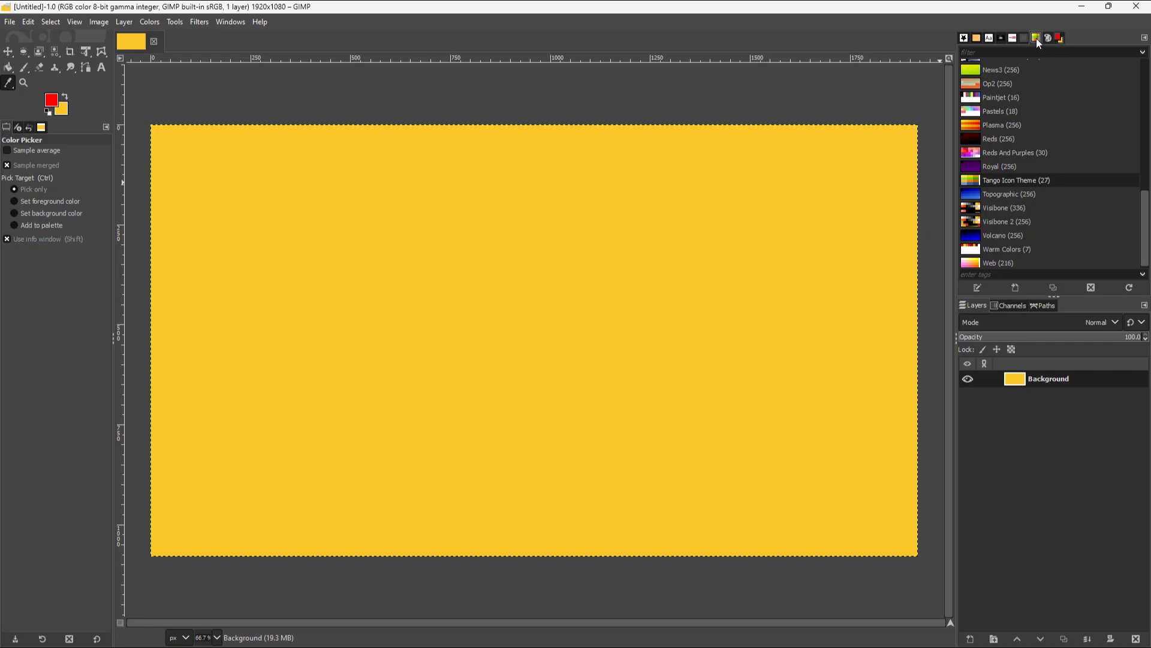
{"action": "left_click", "coordinate": [1045, 38]}
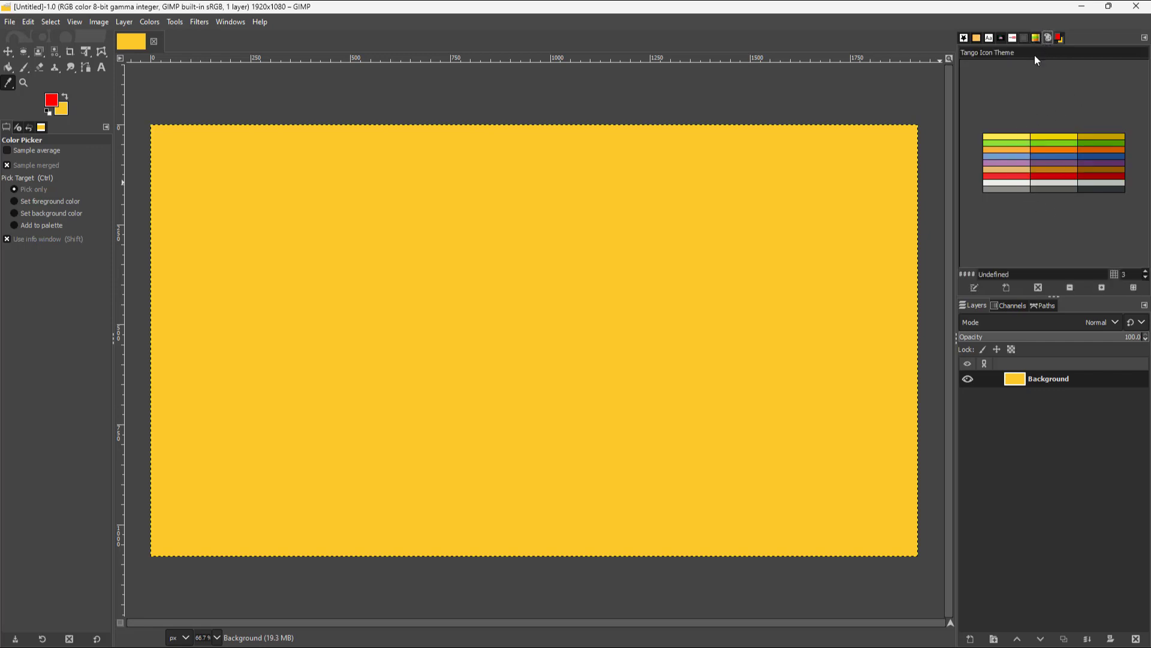
Step: Set the foreground colour to Plum 2 from the Tango palette, then return to the palettes list
{"action": "left_click", "coordinate": [1035, 162]}
{"action": "left_click", "coordinate": [1023, 40]}
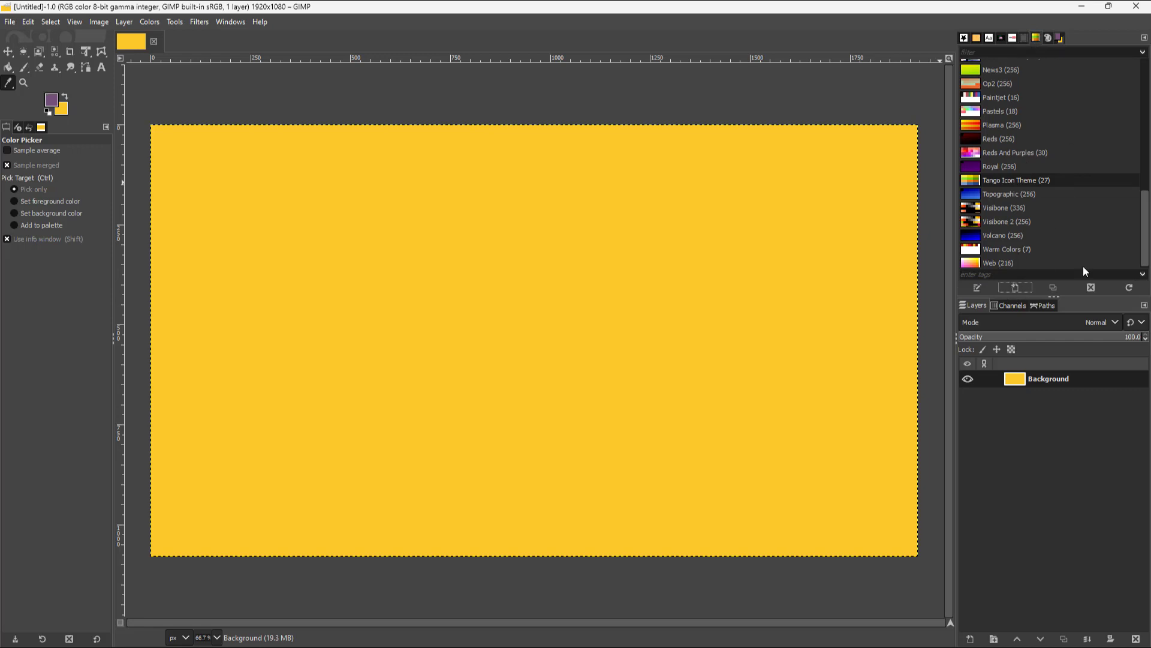
Step: Create a new palette 'TutorTube Pallet' and add the plum and yellow colours to it
{"action": "left_click", "coordinate": [1018, 287]}
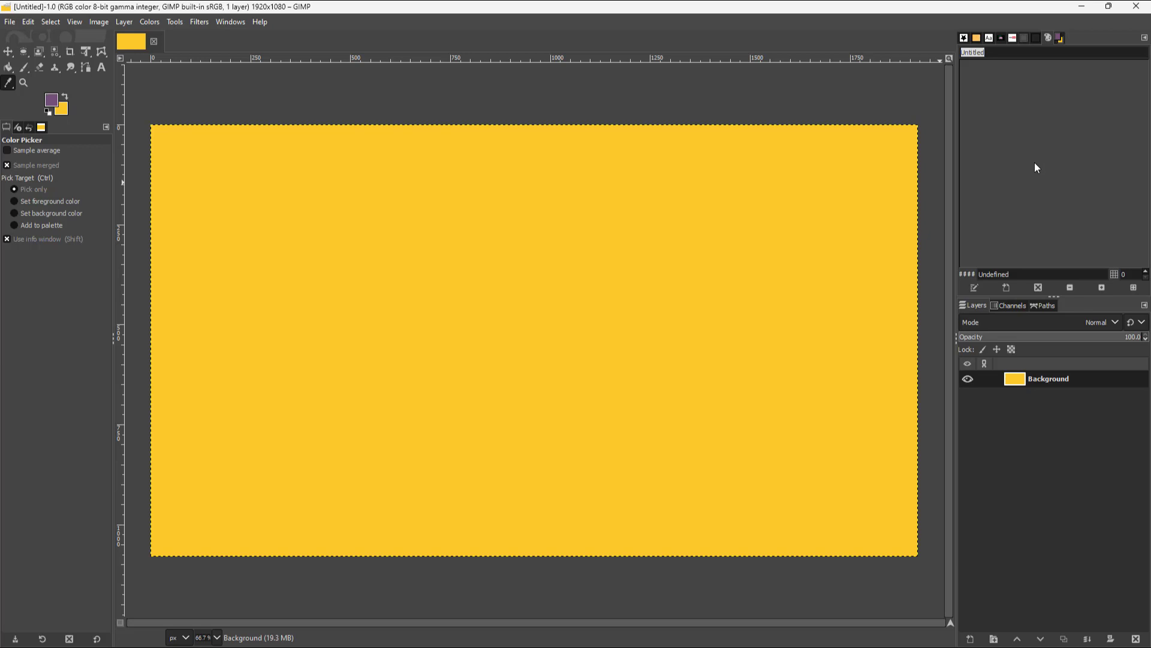
{"action": "type", "text": "TutorTube Pallet"}
{"action": "left_click", "coordinate": [1013, 286]}
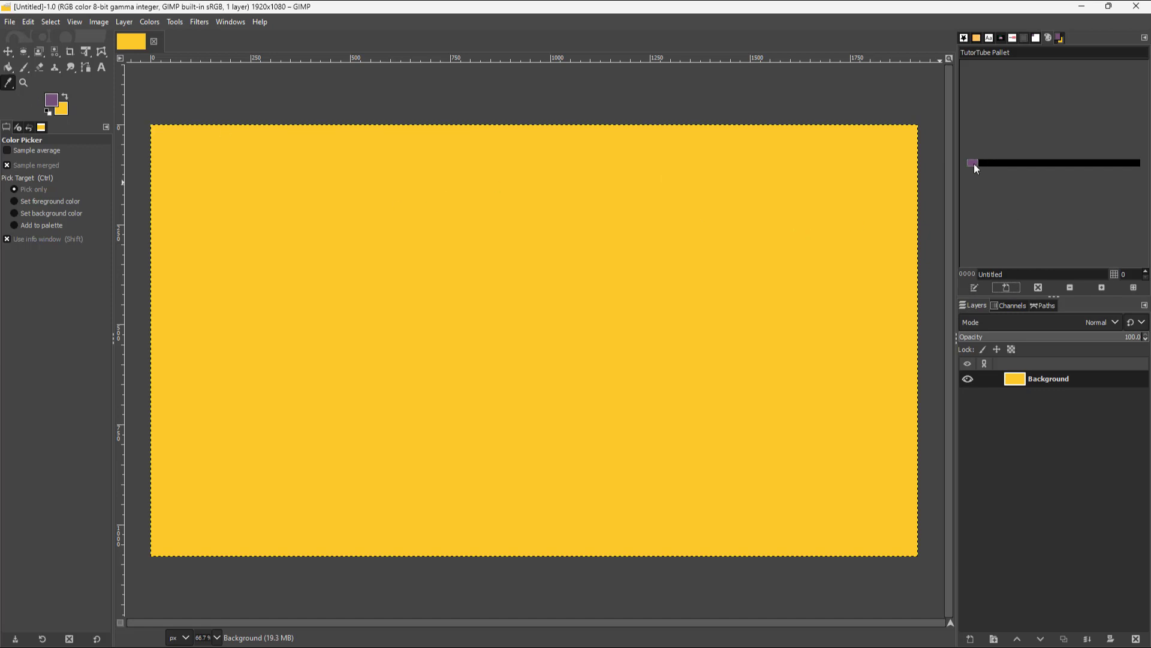
{"action": "left_click", "coordinate": [64, 97]}
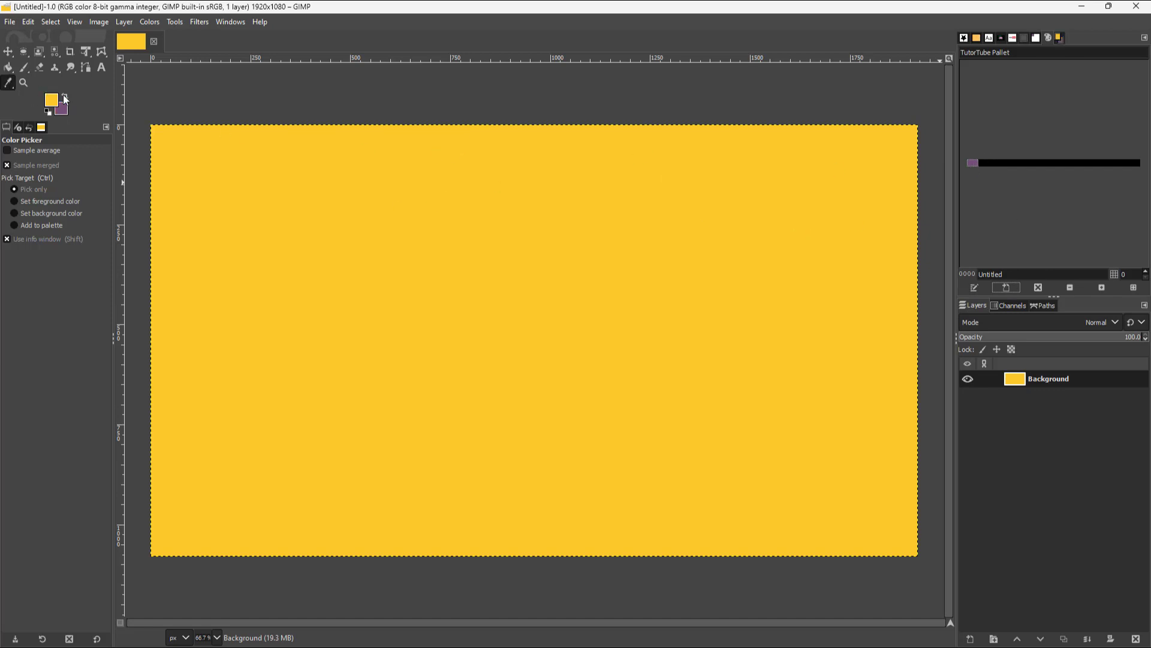
{"action": "left_click", "coordinate": [1017, 291]}
Step: Name the two swatches 'Purple' and 'Yellow'
{"action": "left_click", "coordinate": [974, 163]}
{"action": "type", "text": "Purple"}
{"action": "left_click", "coordinate": [986, 163]}
{"action": "type", "text": "Yellow"}
Step: Set the foreground colour to pink-red f5124f and add it as the palette's third swatch
{"action": "left_click", "coordinate": [985, 163]}
{"action": "left_click", "coordinate": [52, 99]}
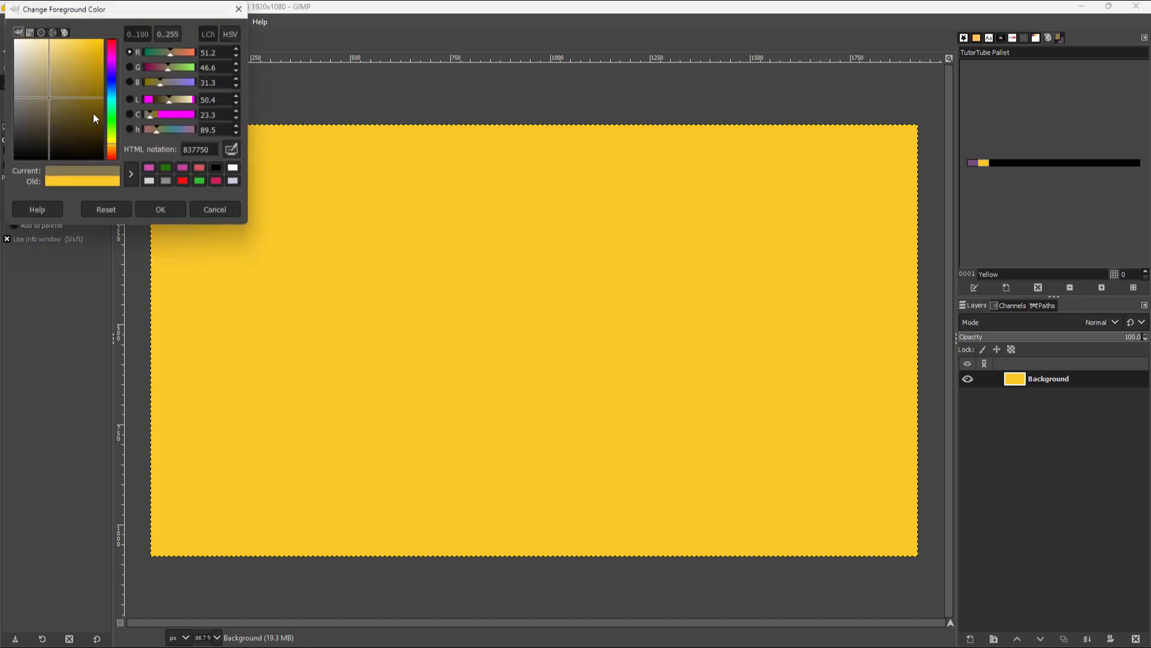
{"action": "left_click", "coordinate": [111, 43]}
{"action": "left_click", "coordinate": [98, 44]}
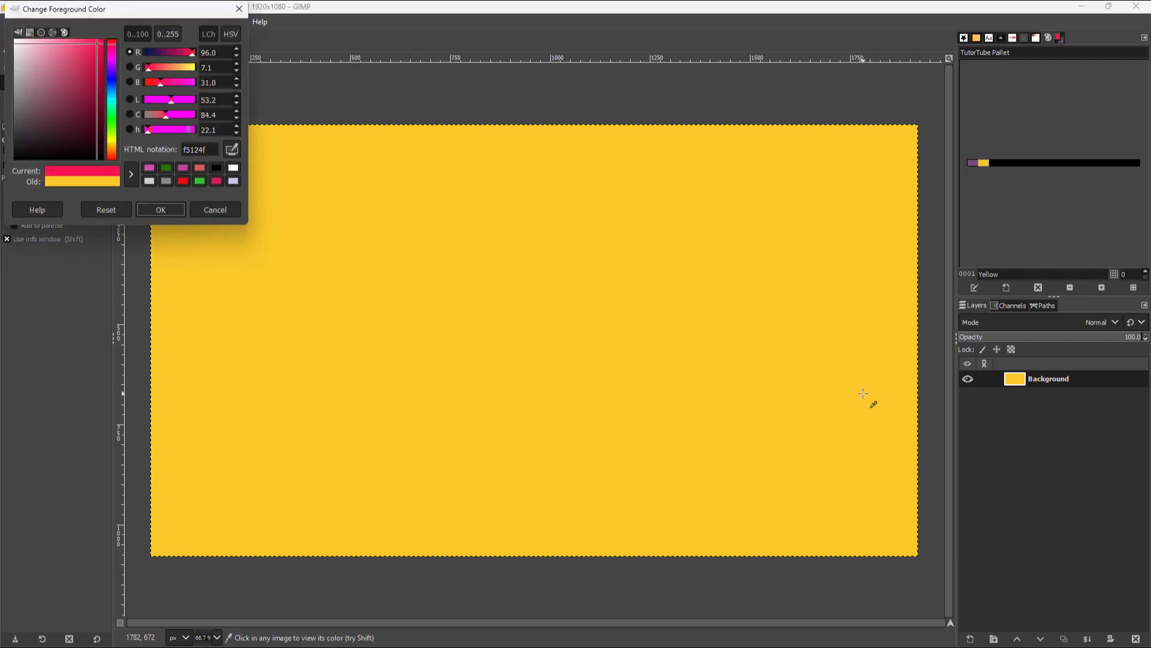
{"action": "left_click", "coordinate": [160, 209]}
{"action": "left_click", "coordinate": [1006, 287]}
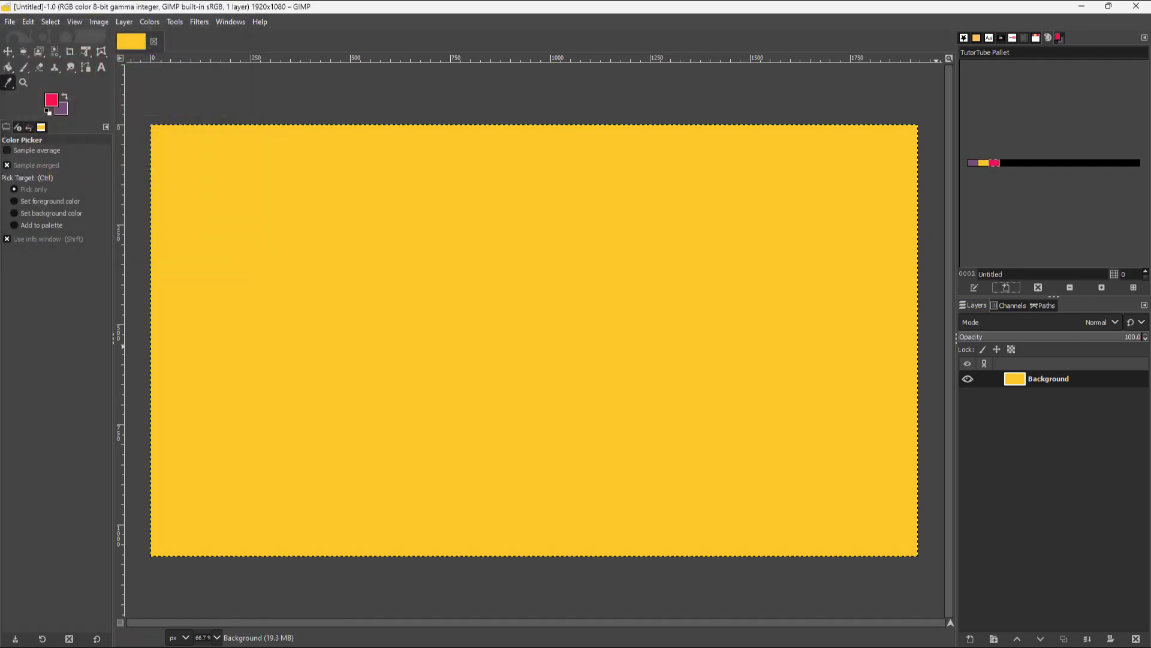
Step: Open lotus-978659_1280.jpg from the recently used images
{"action": "left_click", "coordinate": [9, 26]}
{"action": "left_click", "coordinate": [26, 70]}
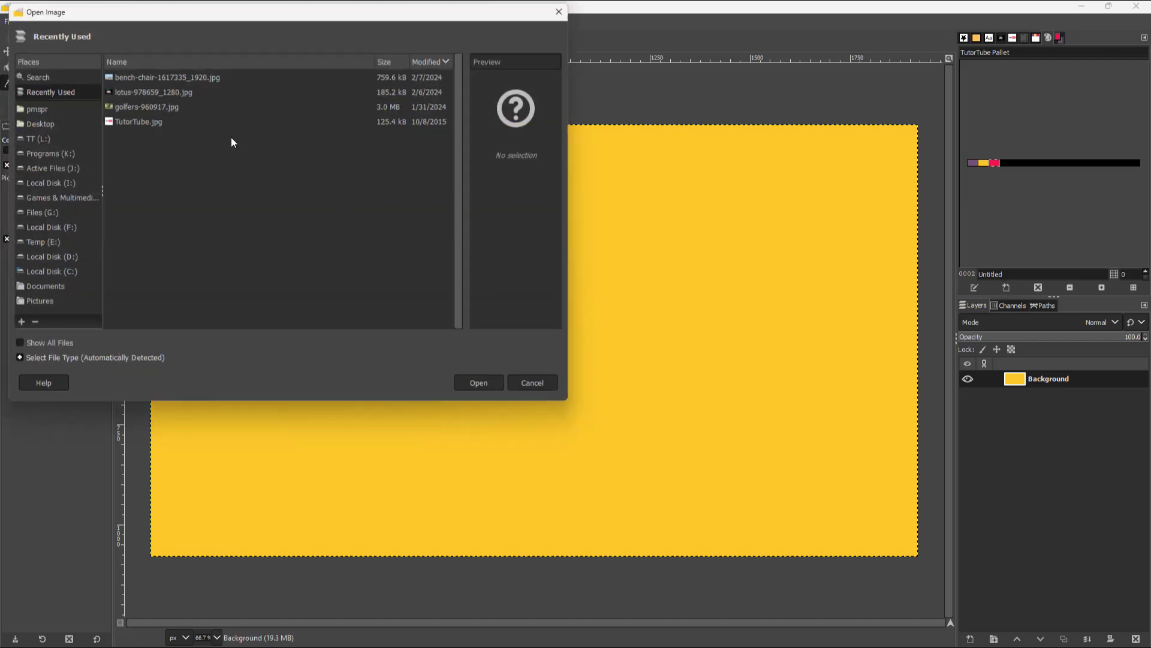
{"action": "left_click", "coordinate": [149, 108]}
{"action": "key", "text": "Up"}
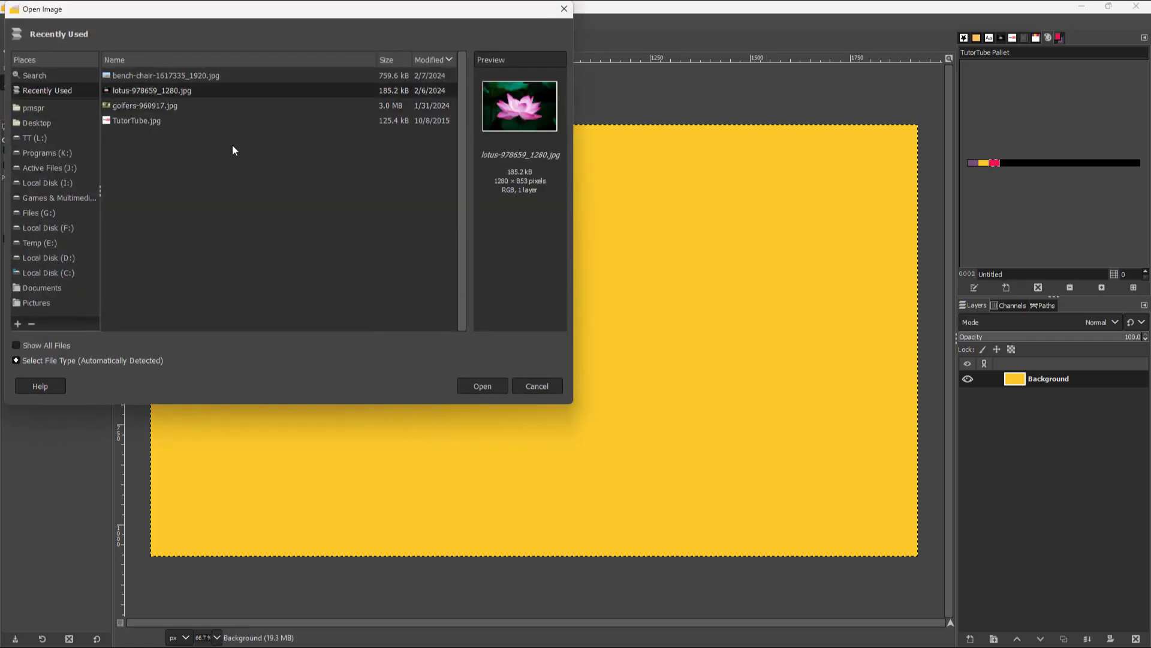
{"action": "left_click", "coordinate": [488, 390]}
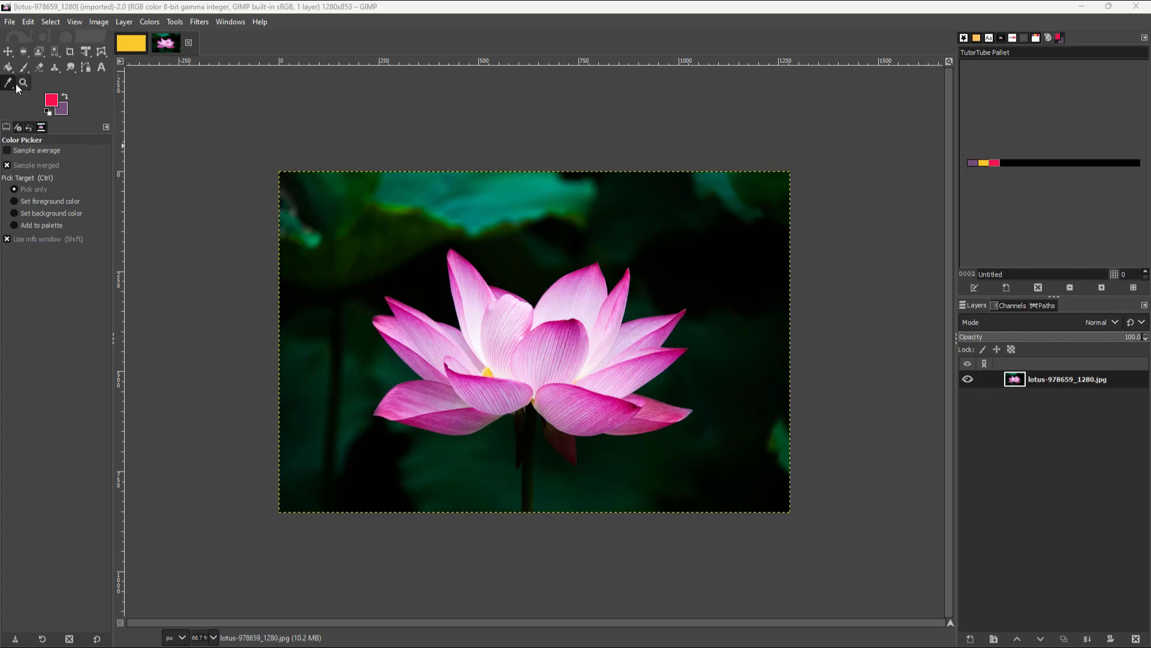
Step: Set the Color Picker to foreground and add a light pink sampled from the lotus petal
{"action": "left_click", "coordinate": [452, 264]}
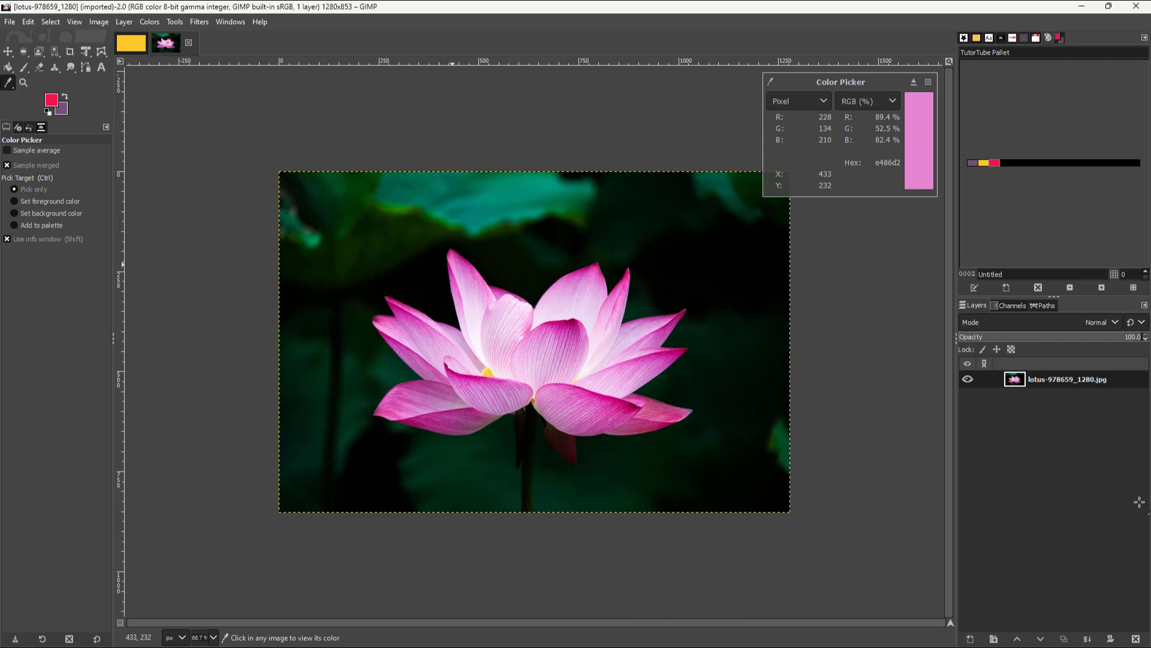
{"action": "left_click", "coordinate": [15, 202]}
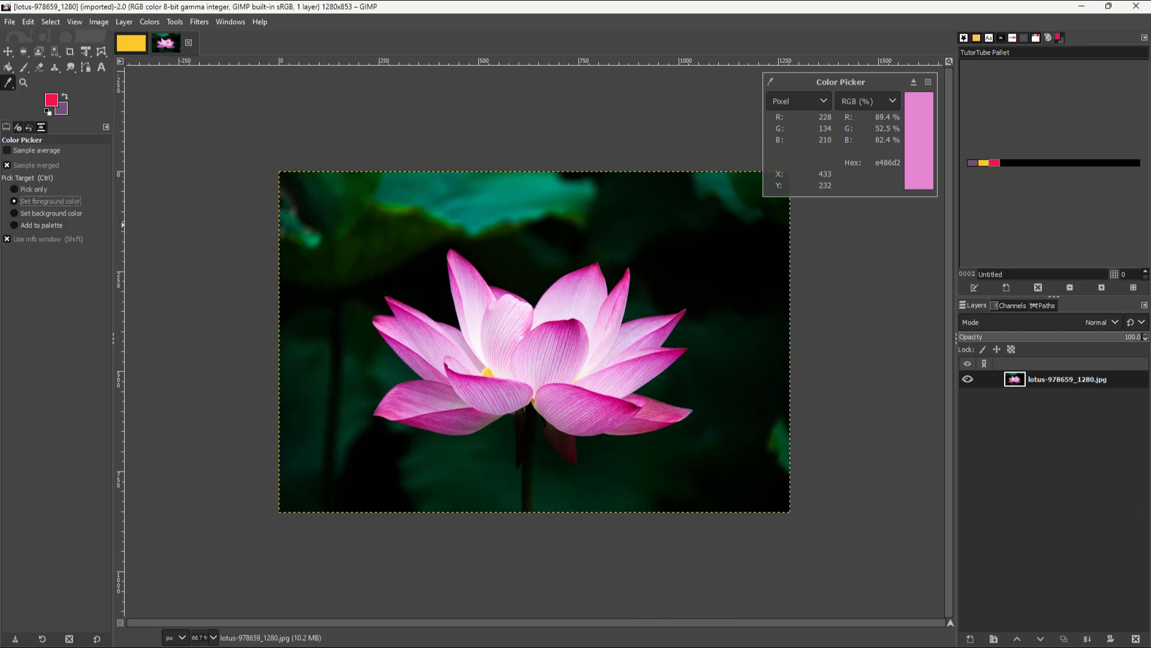
{"action": "left_click", "coordinate": [454, 260]}
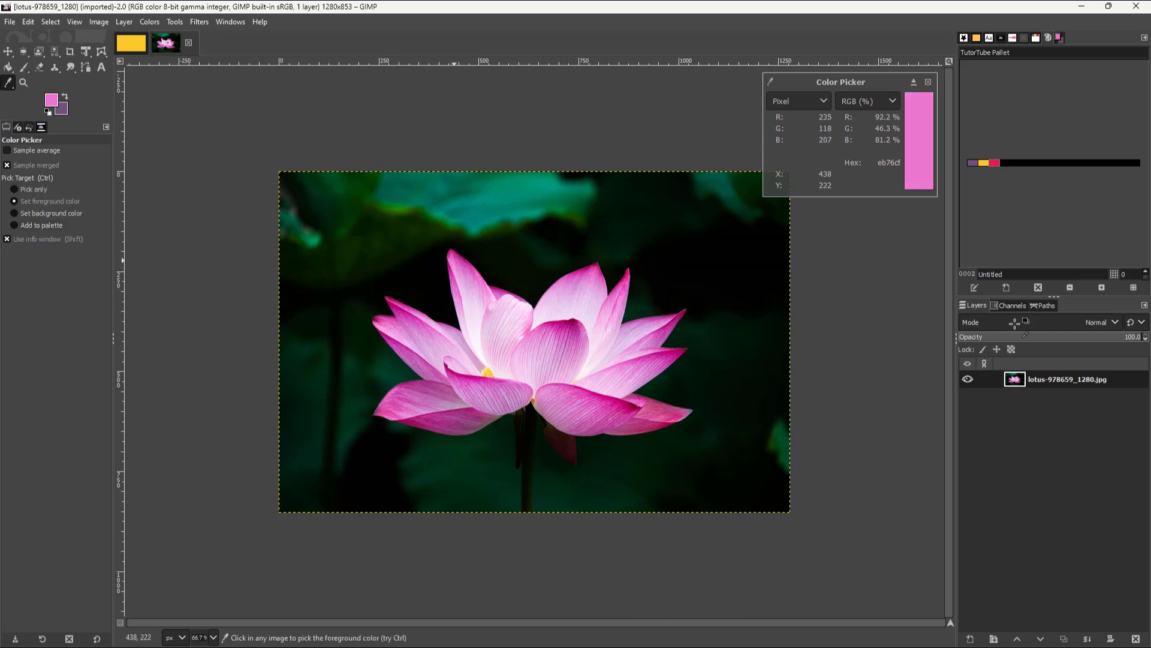
{"action": "left_click", "coordinate": [1010, 289]}
Step: Add a dark green sampled from the leafy background, then delete the light pink swatch
{"action": "left_click", "coordinate": [623, 241]}
{"action": "left_click", "coordinate": [687, 291]}
{"action": "left_click", "coordinate": [642, 300]}
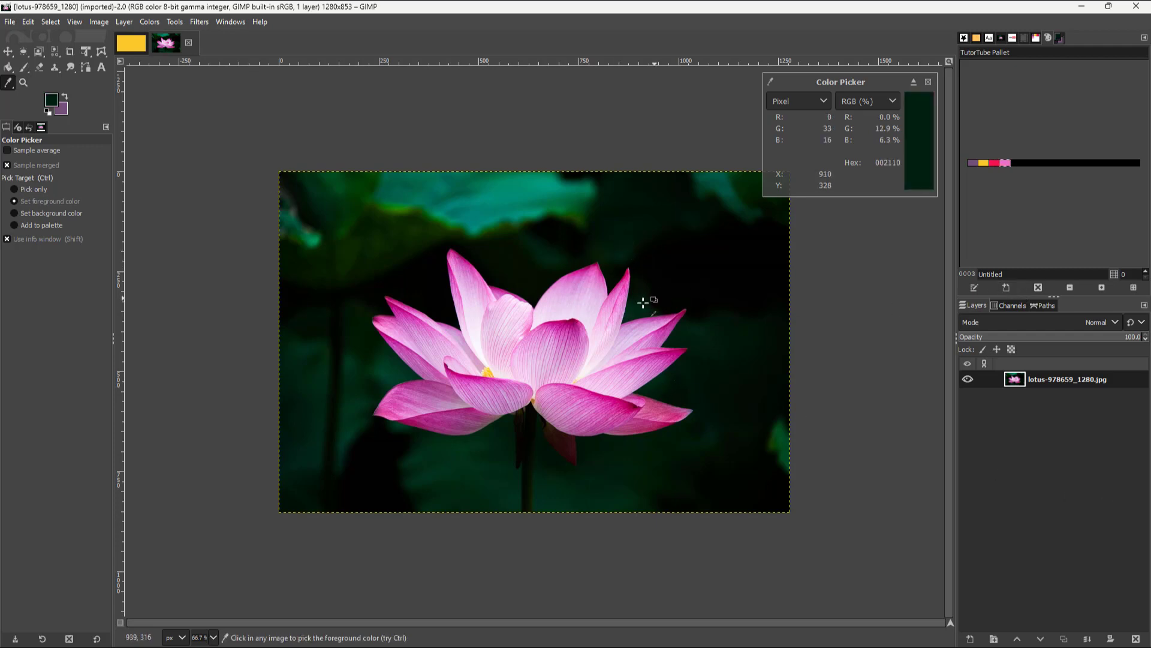
{"action": "left_click", "coordinate": [630, 302]}
{"action": "left_click", "coordinate": [636, 308]}
{"action": "left_click", "coordinate": [1009, 285]}
{"action": "left_click", "coordinate": [1005, 163]}
{"action": "left_click", "coordinate": [1036, 288]}
Step: Add deep magenta b60176 sampled from the petal and adjust the swatch zoom
{"action": "left_click", "coordinate": [1005, 163]}
{"action": "left_click", "coordinate": [566, 325]}
{"action": "left_click", "coordinate": [1008, 287]}
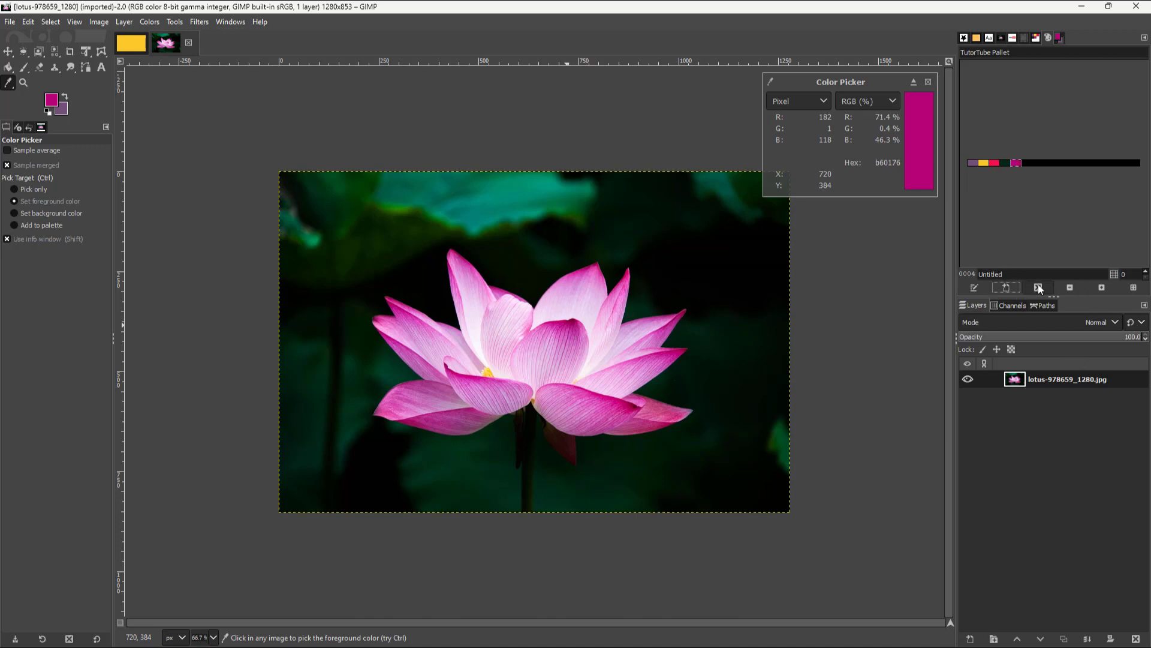
{"action": "left_click", "coordinate": [1070, 289]}
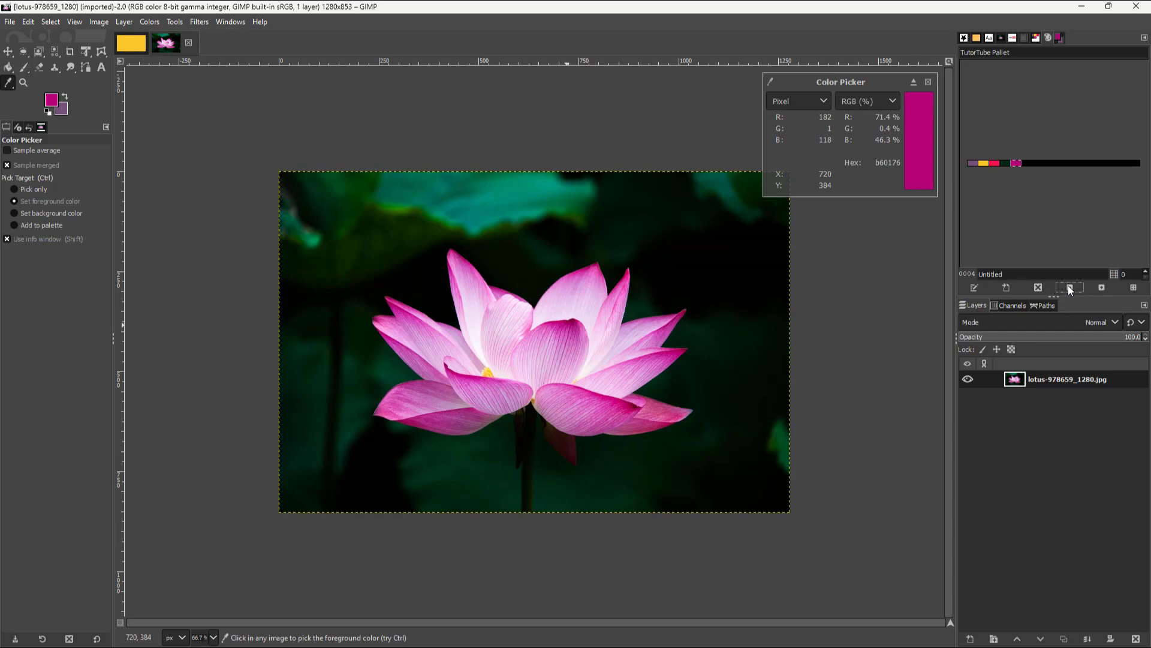
{"action": "left_click", "coordinate": [1102, 290]}
{"action": "left_click", "coordinate": [1102, 289]}
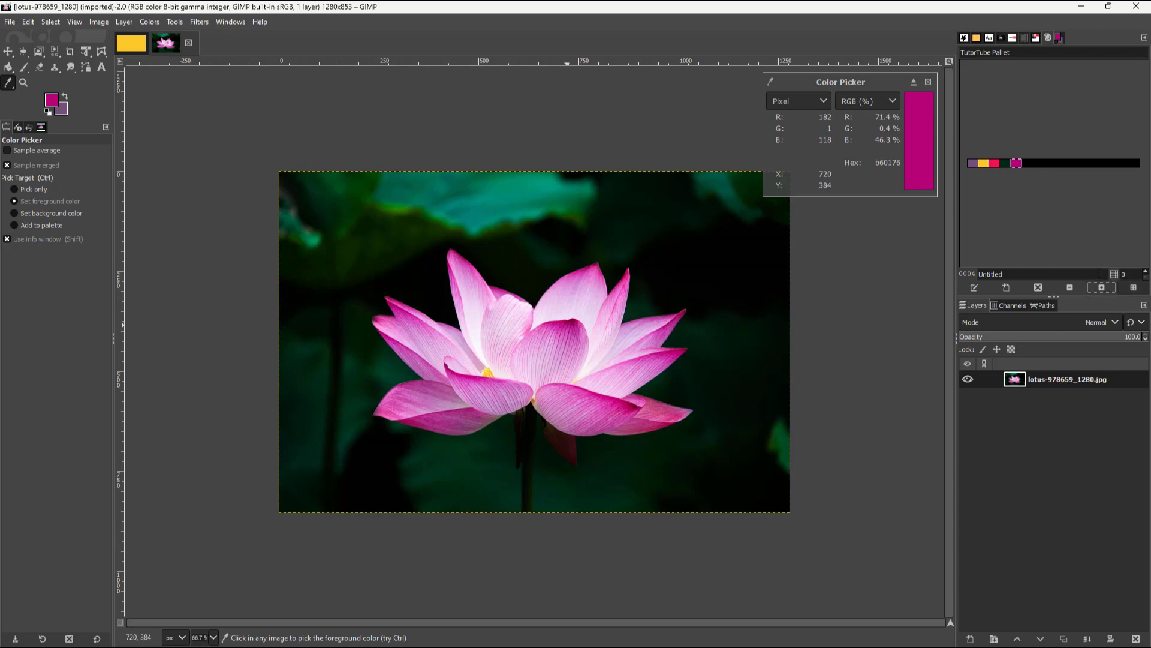
Step: Fit the TutorTube Pallet swatches to the panel in a 3-column grid and detach the editor
{"action": "left_click", "coordinate": [1134, 288]}
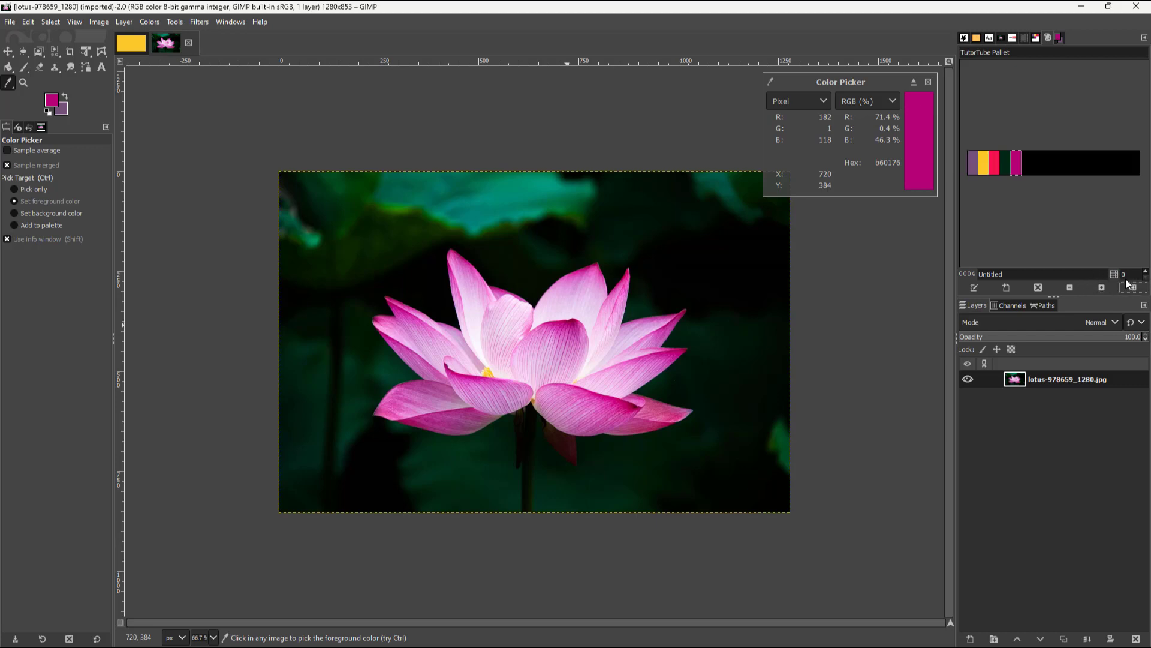
{"action": "left_click", "coordinate": [1146, 271]}
{"action": "left_click", "coordinate": [1146, 271]}
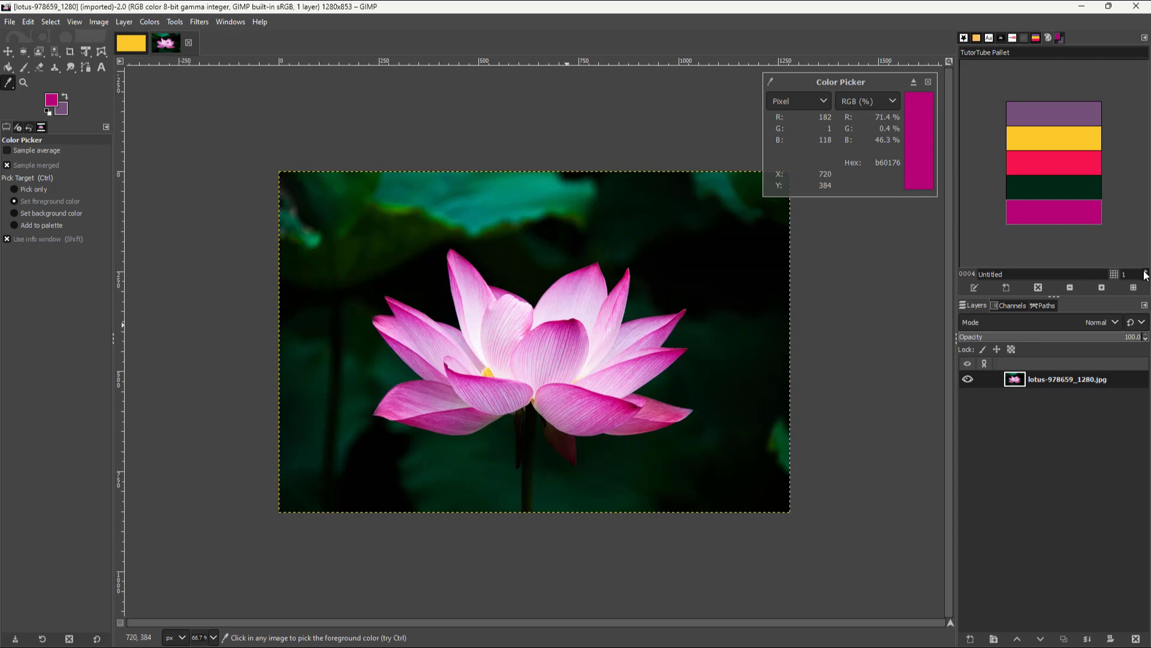
{"action": "left_click", "coordinate": [1145, 278]}
{"action": "left_click", "coordinate": [1146, 271]}
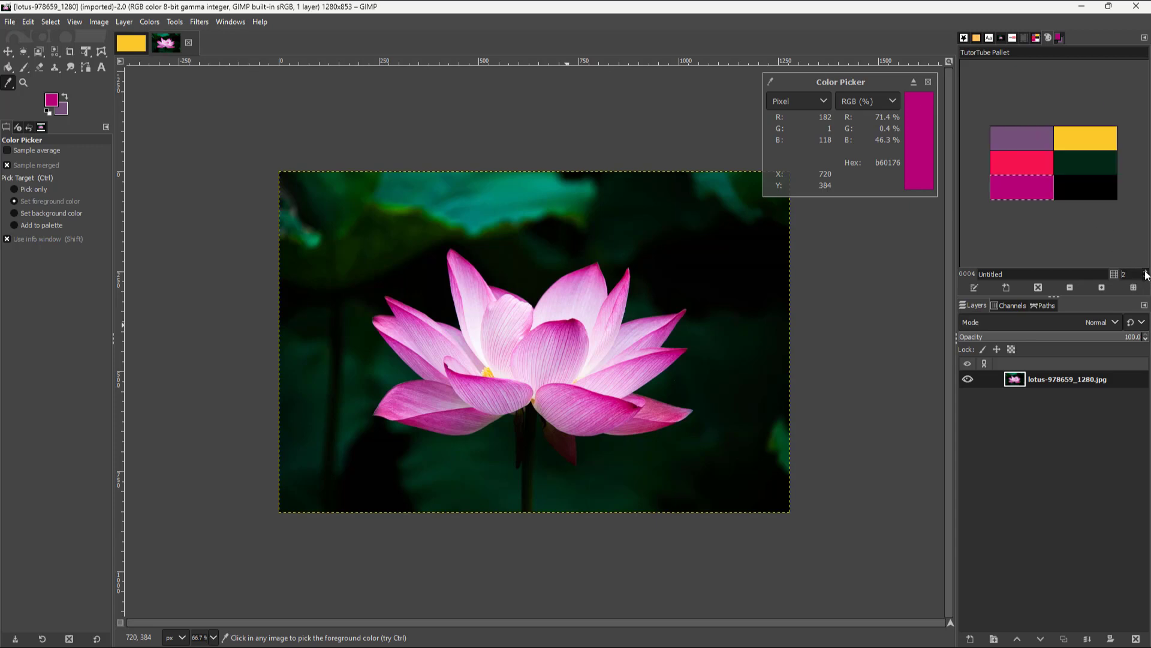
{"action": "left_click", "coordinate": [1145, 271]}
{"action": "double_click", "coordinate": [1097, 149]}
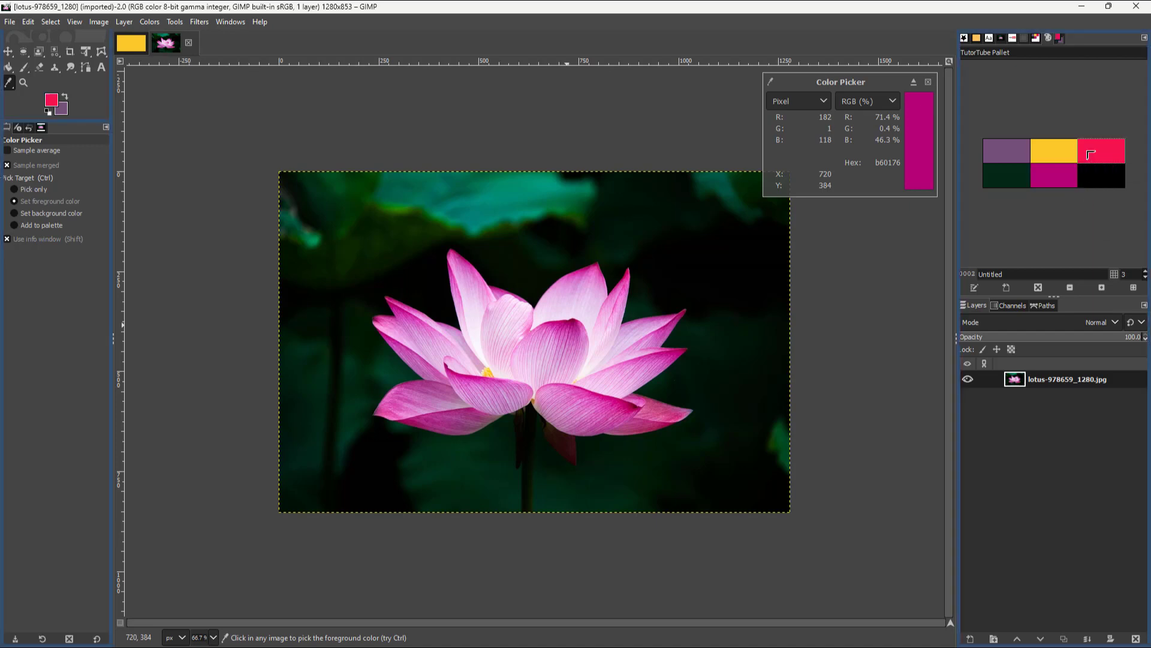
Step: Move and enlarge the floating Palette Editor, then select swatches, ending on Purple 75507b
{"action": "left_click_drag", "start_coordinate": [1058, 92], "coordinate": [678, 164]}
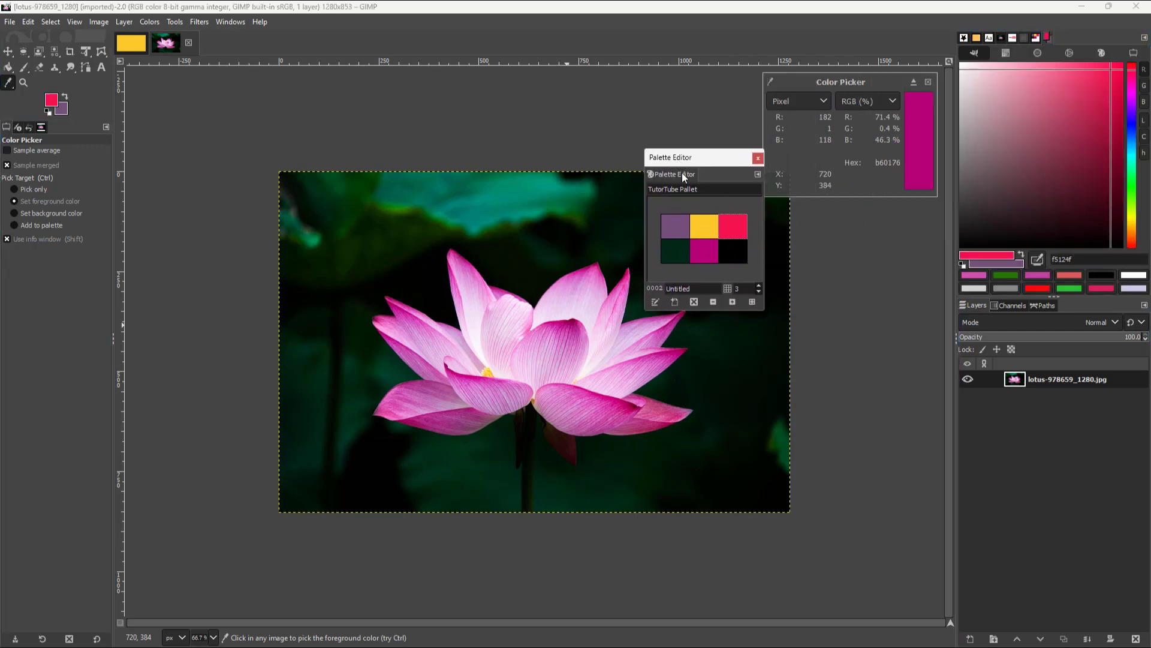
{"action": "left_click_drag", "start_coordinate": [764, 310], "coordinate": [901, 420]}
{"action": "left_click", "coordinate": [766, 299]}
{"action": "left_click", "coordinate": [755, 276]}
{"action": "left_click", "coordinate": [690, 272]}
{"action": "left_click", "coordinate": [692, 303]}
{"action": "left_click", "coordinate": [771, 301]}
{"action": "left_click", "coordinate": [772, 282]}
{"action": "left_click", "coordinate": [819, 283]}
{"action": "left_click", "coordinate": [725, 299]}
{"action": "left_click", "coordinate": [713, 276]}
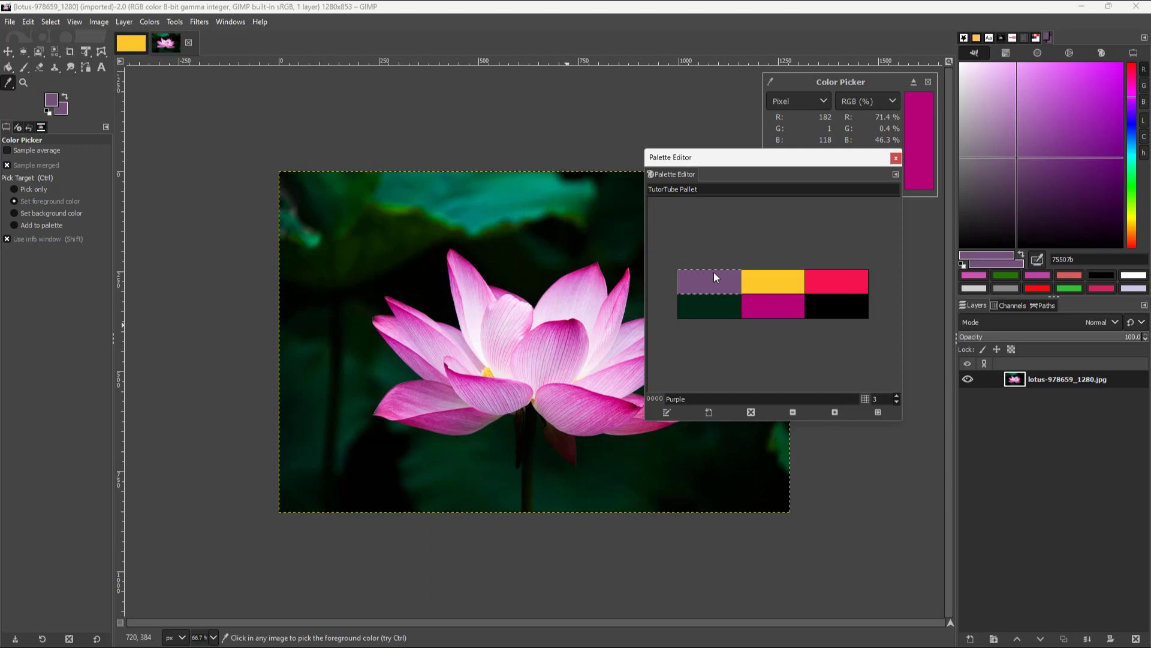